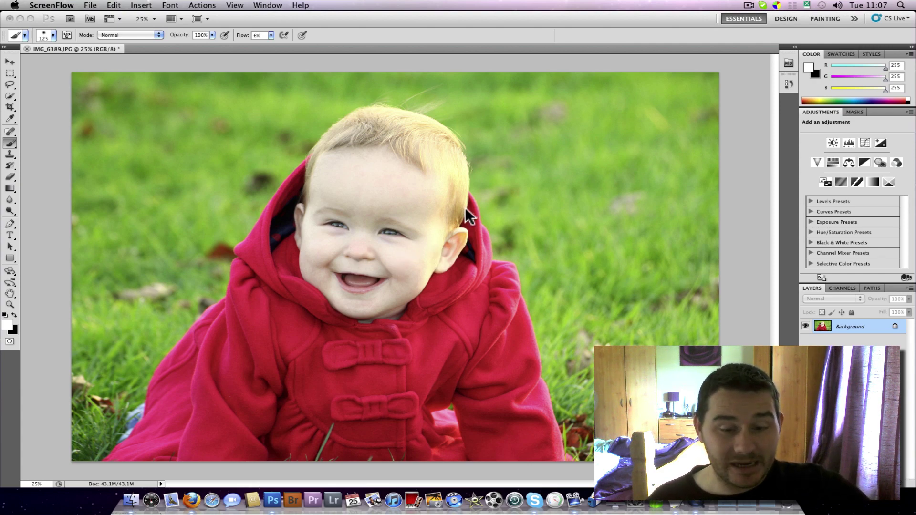
- Check the photo's source colour profile in Convert to Profile, and leave without converting
{"action": "left_click", "coordinate": [111, 6]}
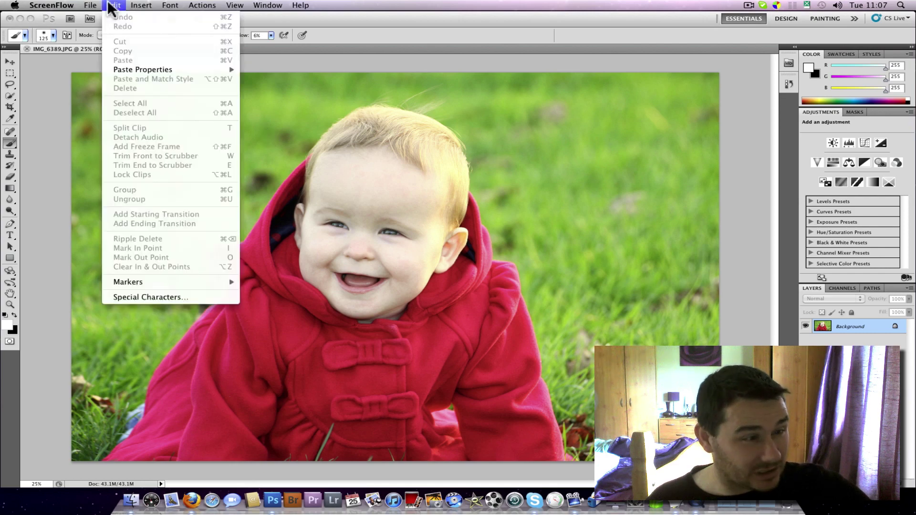
{"action": "left_click", "coordinate": [59, 146]}
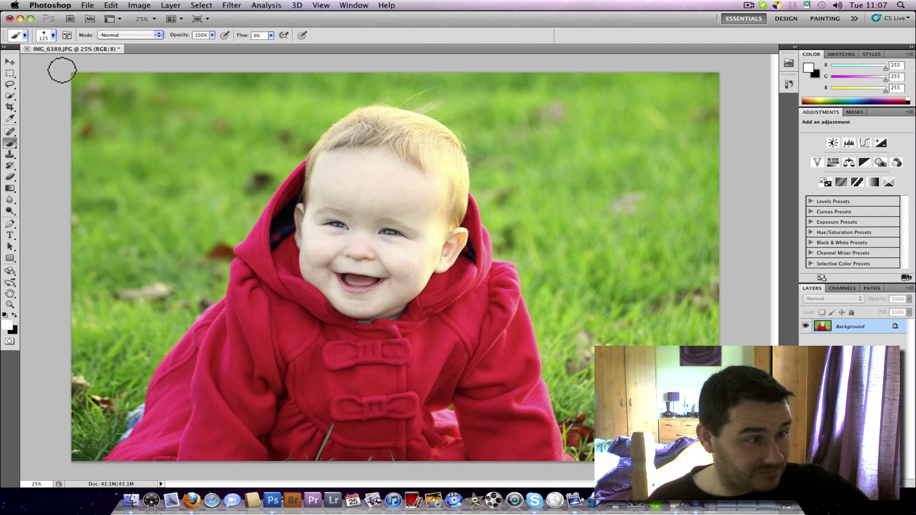
{"action": "left_click", "coordinate": [119, 5]}
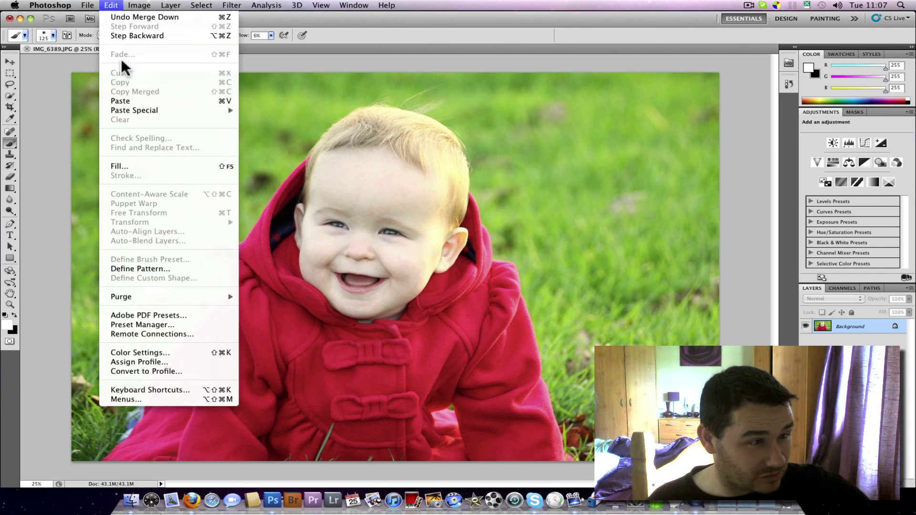
{"action": "left_click", "coordinate": [150, 377]}
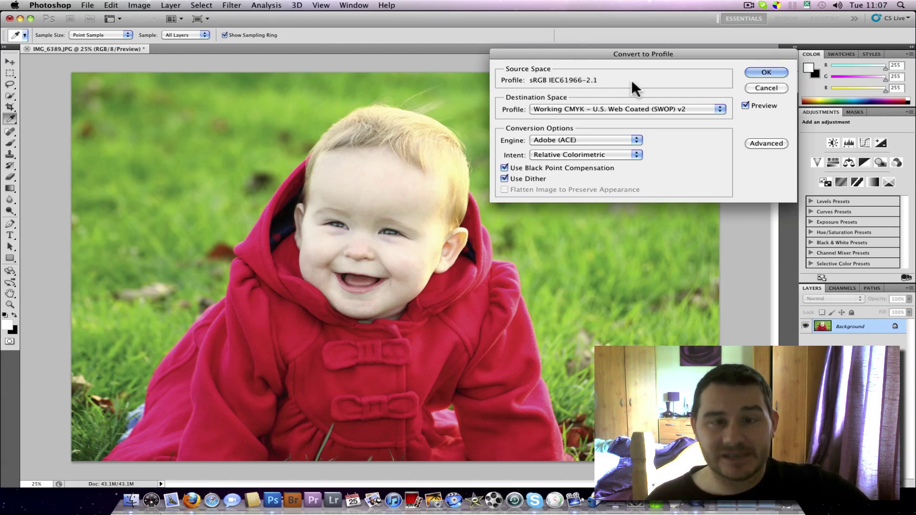
{"action": "left_click", "coordinate": [765, 87]}
{"action": "key", "text": "b"}
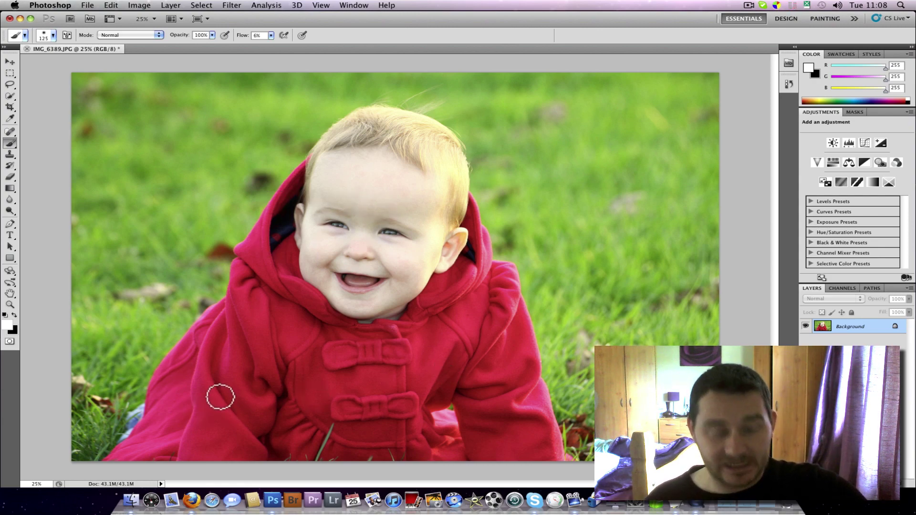
- Configure the Crop tool to a width of 12 in, a height of 8 in and a resolution of 402 pixels/inch
{"action": "key", "text": "c"}
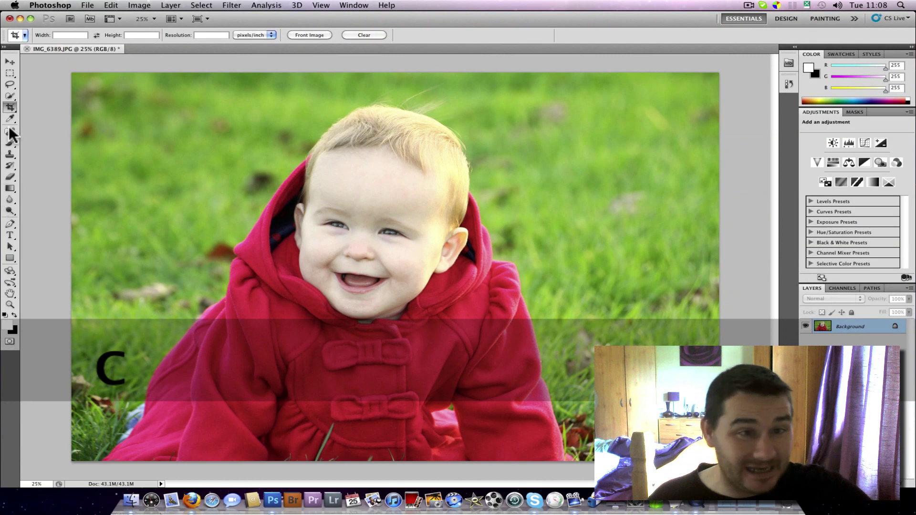
{"action": "left_click", "coordinate": [69, 38]}
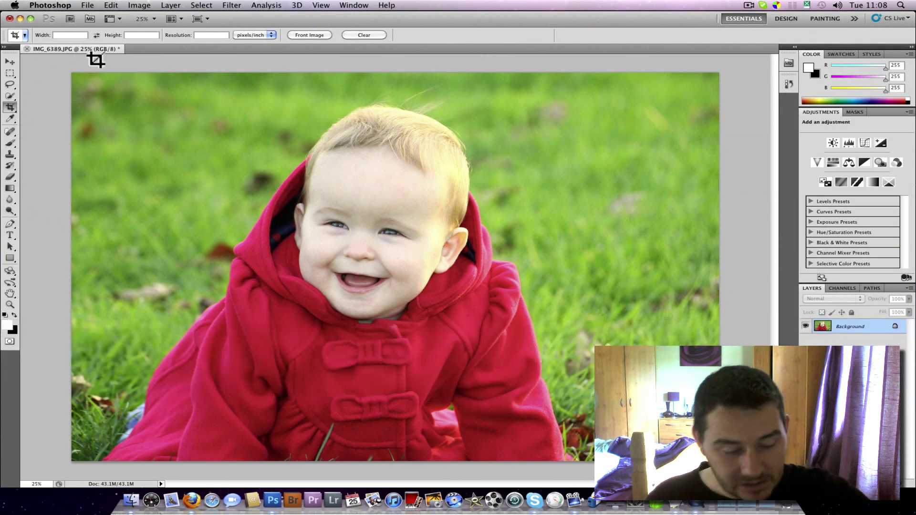
{"action": "type", "text": "12 in"}
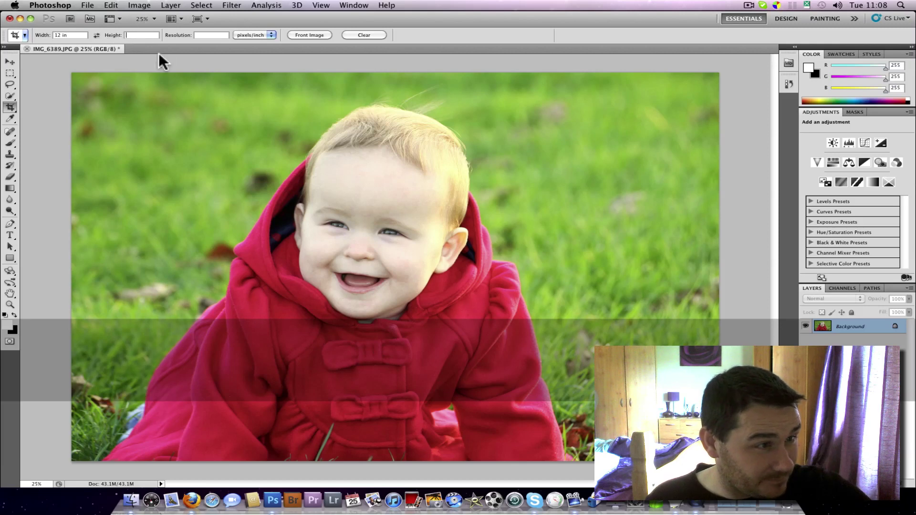
{"action": "type", "text": "8 in"}
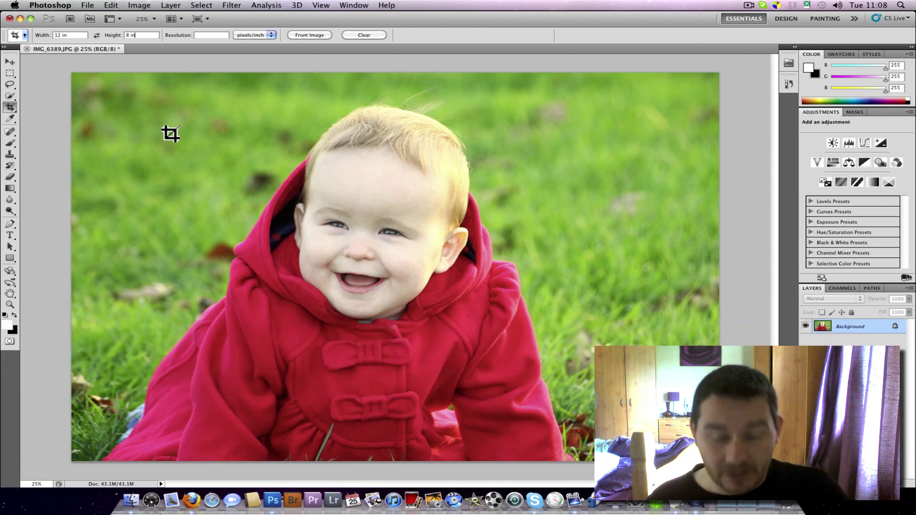
{"action": "left_click", "coordinate": [224, 35]}
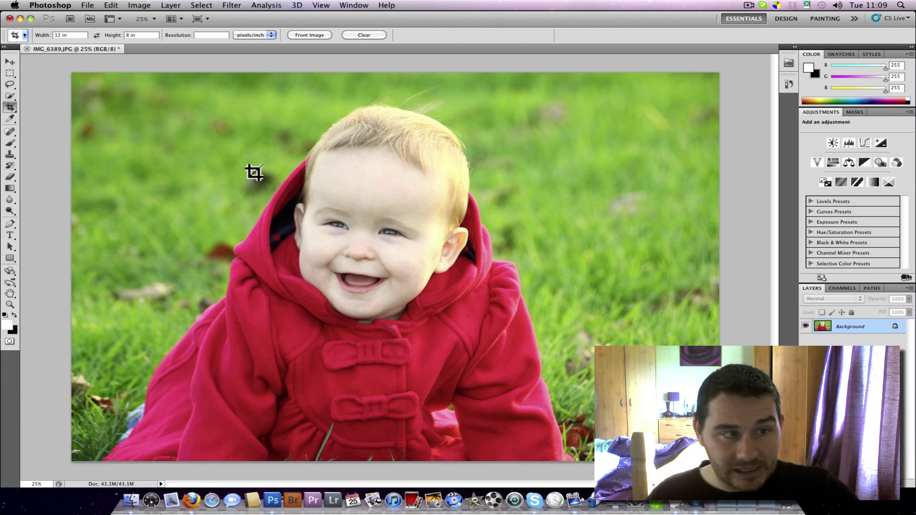
{"action": "type", "text": "402"}
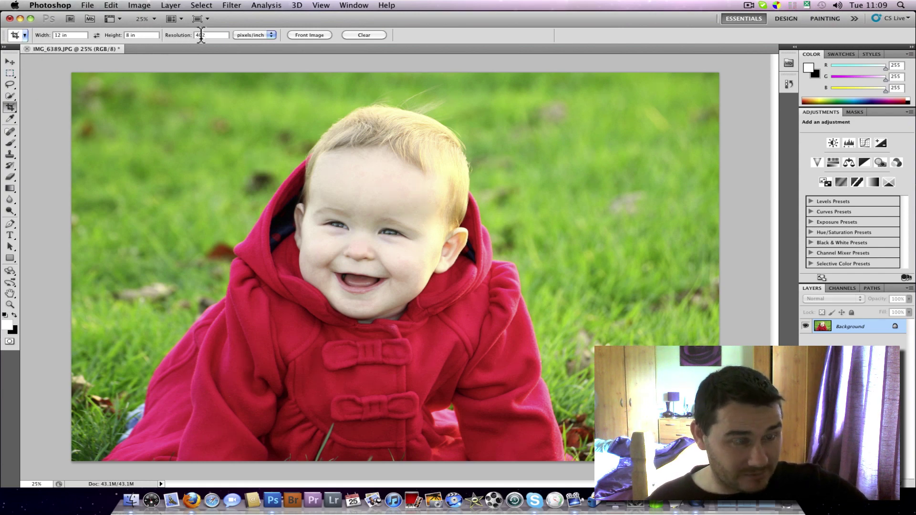
- Crop the photo to a frame anchored at its lower-left corner, trimming a narrow strip off the top and right edges
{"action": "left_click_drag", "start_coordinate": [65, 66], "coordinate": [719, 461]}
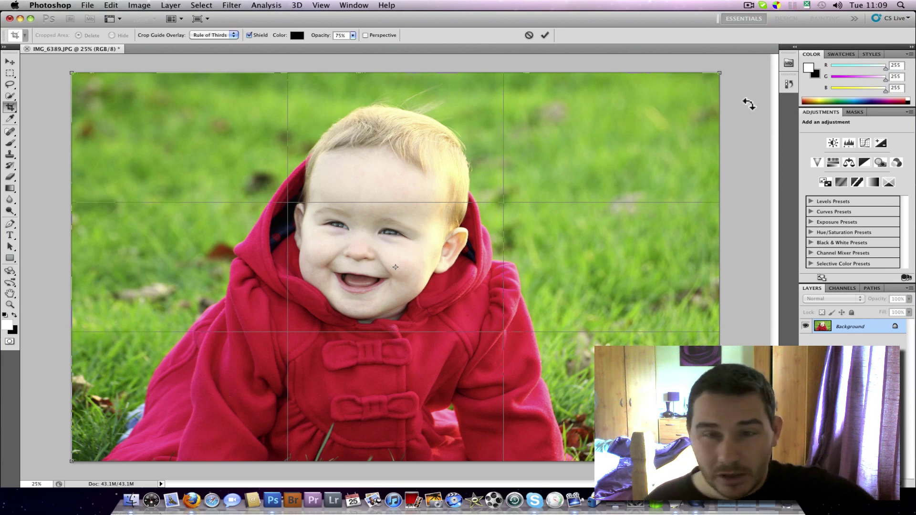
{"action": "left_click_drag", "start_coordinate": [722, 76], "coordinate": [699, 106]}
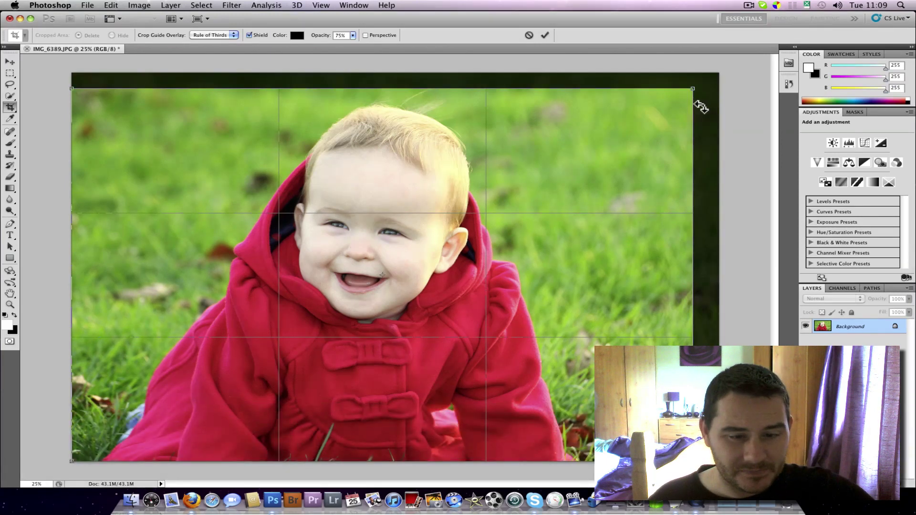
{"action": "key", "text": "Return"}
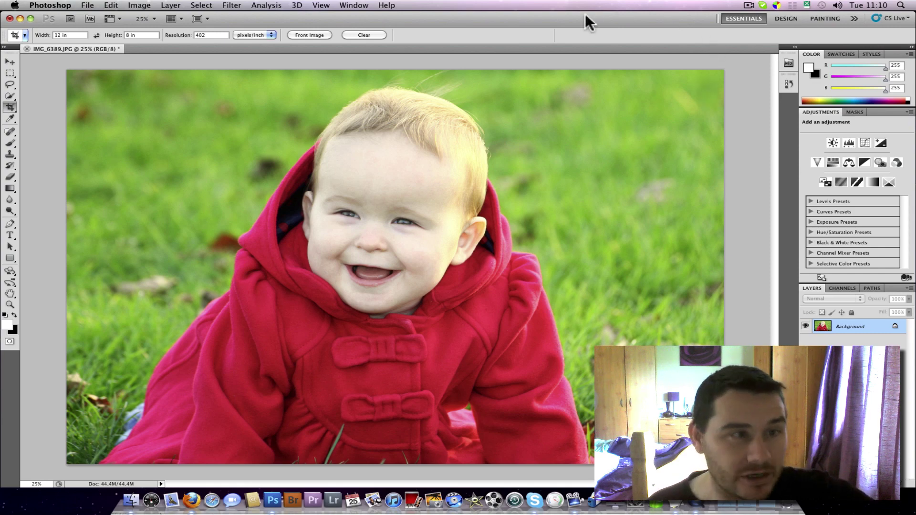
- Compare the cropped photo at 25% zoom and at print size, ending on the print-size view
{"action": "left_click", "coordinate": [319, 5]}
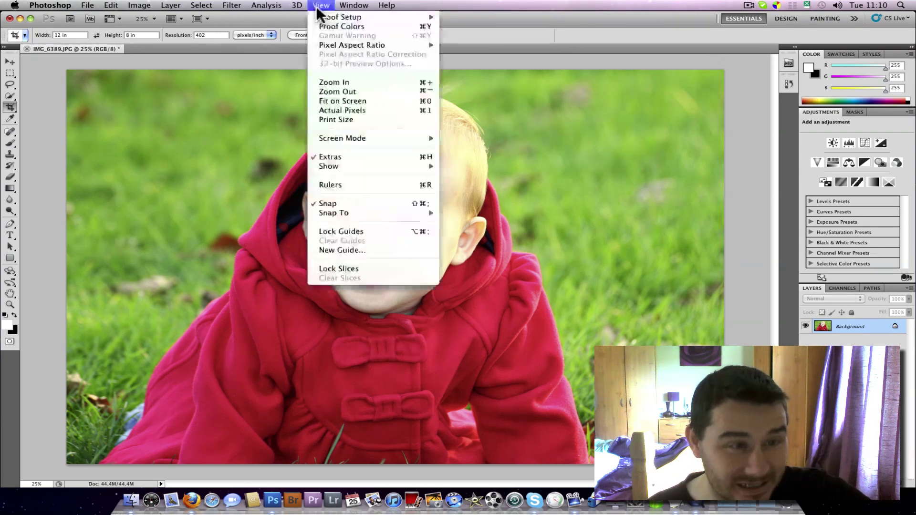
{"action": "left_click", "coordinate": [317, 119]}
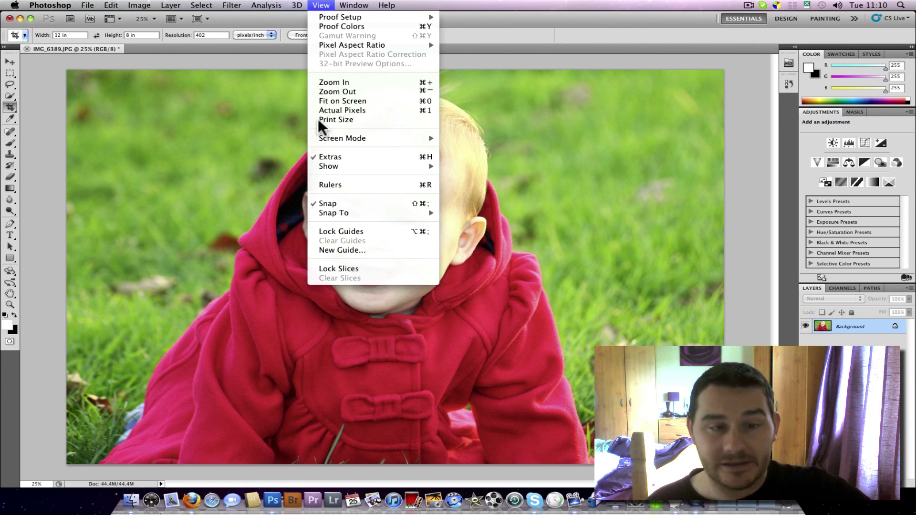
{"action": "left_click", "coordinate": [155, 19]}
{"action": "left_click", "coordinate": [153, 27]}
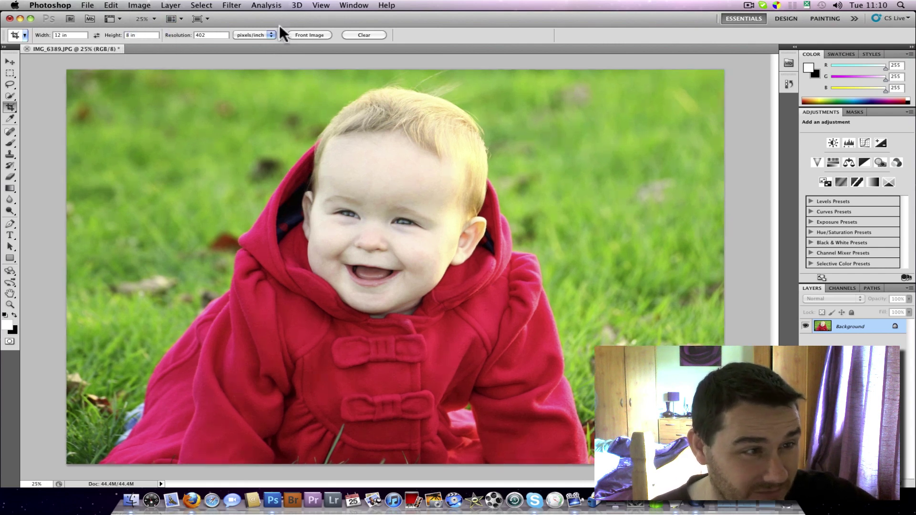
{"action": "left_click", "coordinate": [317, 7]}
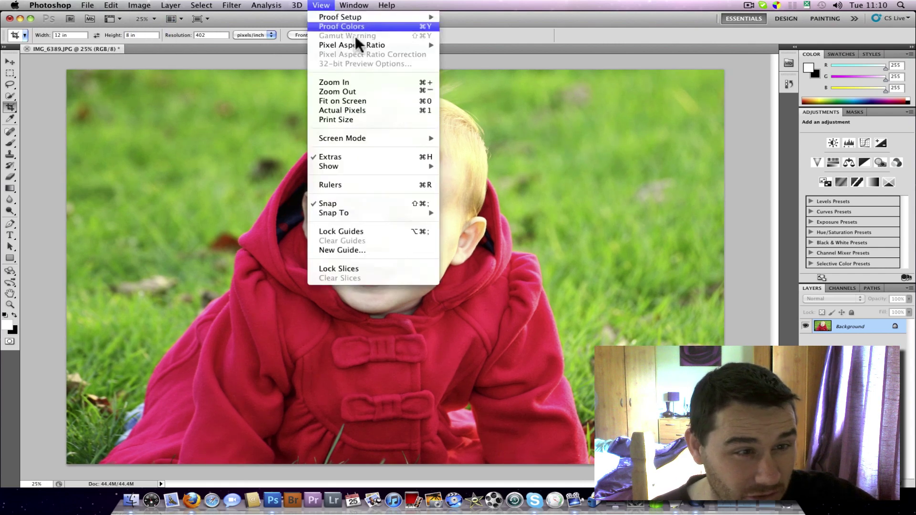
{"action": "left_click", "coordinate": [356, 117]}
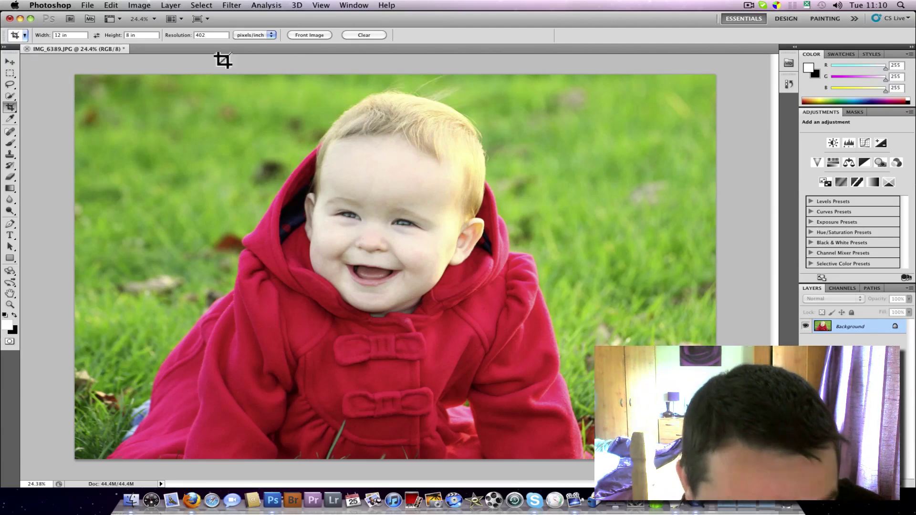
{"action": "left_click", "coordinate": [155, 20]}
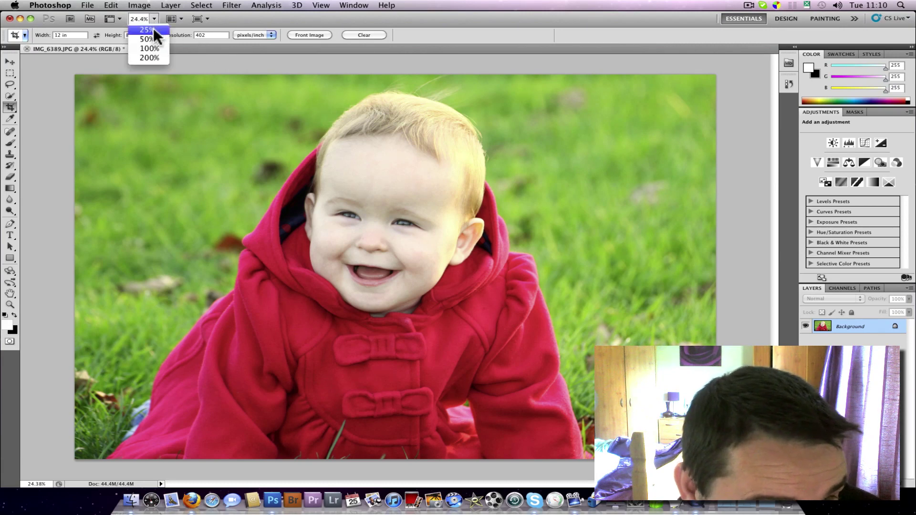
{"action": "left_click", "coordinate": [153, 29]}
{"action": "left_click", "coordinate": [151, 22]}
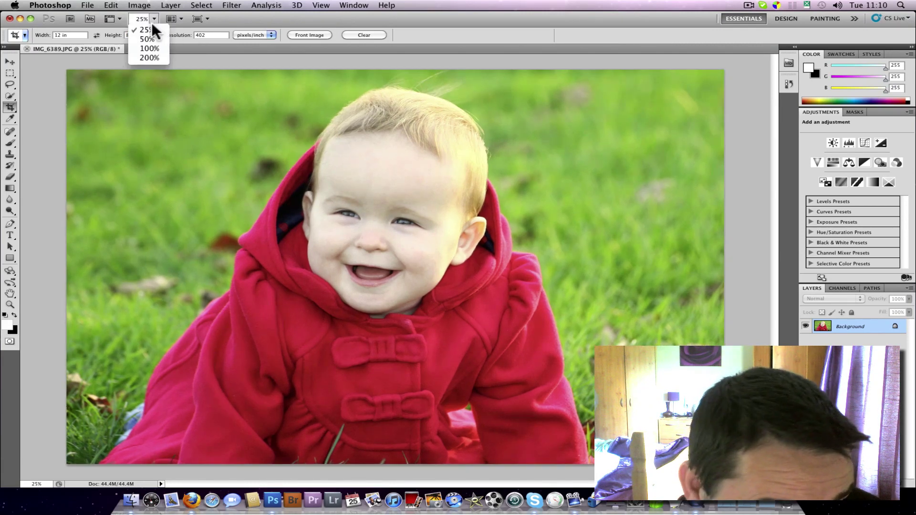
{"action": "left_click", "coordinate": [334, 18]}
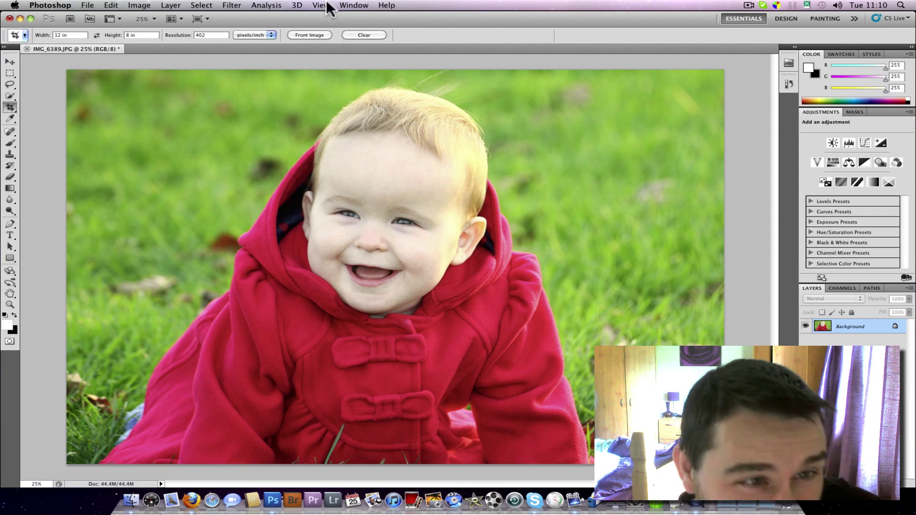
{"action": "left_click", "coordinate": [324, 5]}
{"action": "left_click", "coordinate": [354, 118]}
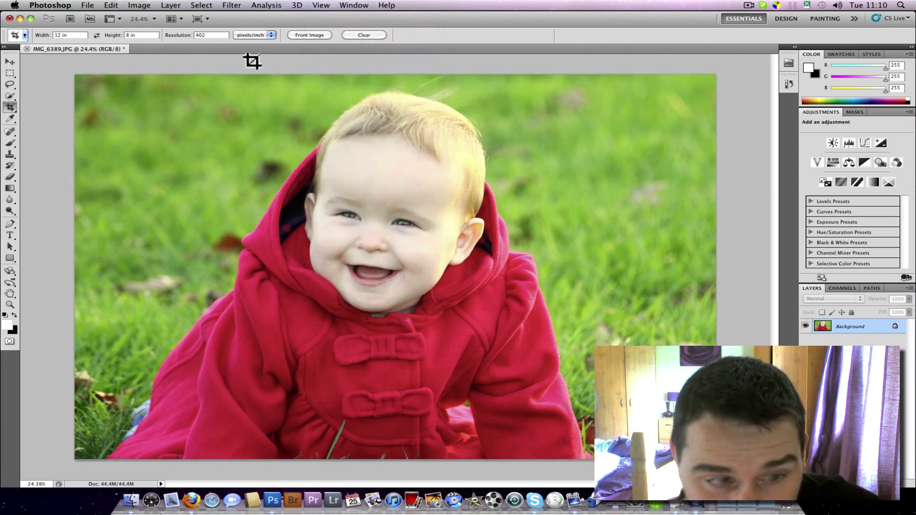
- Set up an Unsharp Mask for the photo with an amount of 79% and a radius of 1.5 pixels
{"action": "left_click", "coordinate": [231, 5]}
{"action": "mouse_move", "coordinate": [316, 166]}
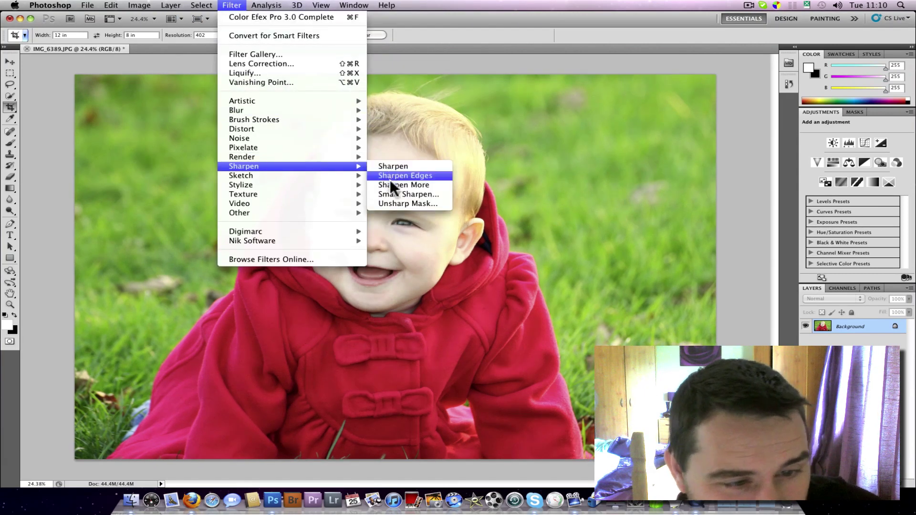
{"action": "left_click", "coordinate": [408, 203]}
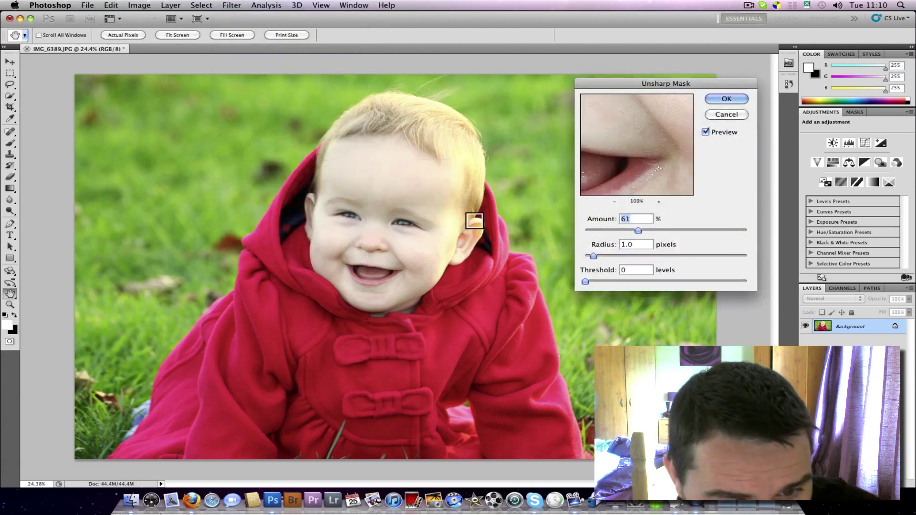
{"action": "left_click_drag", "start_coordinate": [649, 81], "coordinate": [644, 55]}
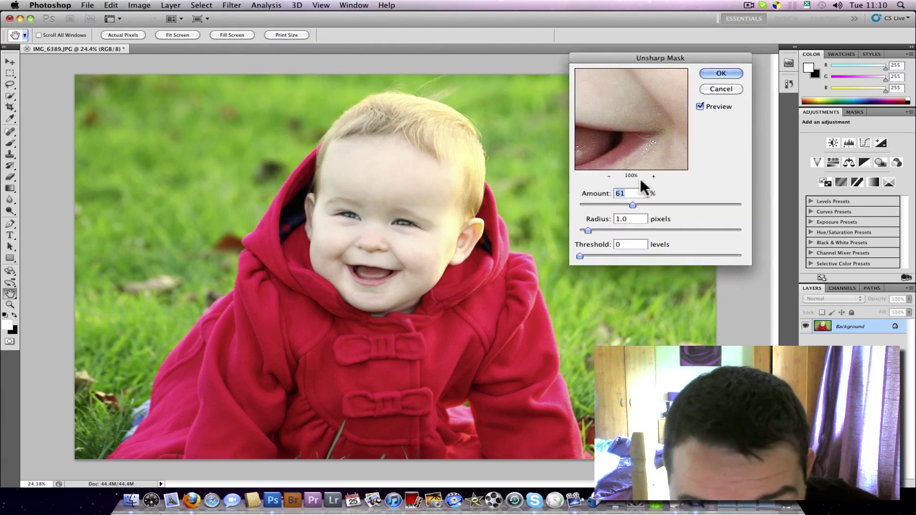
{"action": "left_click_drag", "start_coordinate": [588, 230], "coordinate": [592, 231]}
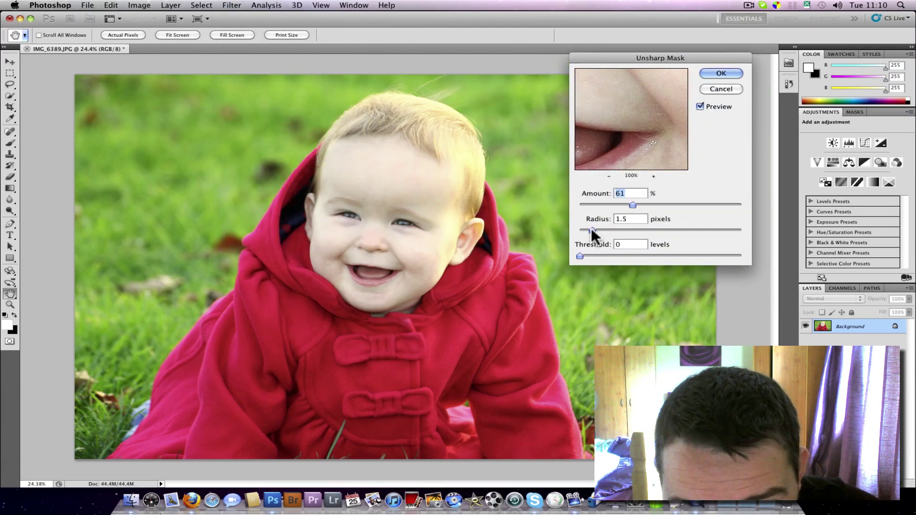
{"action": "left_click_drag", "start_coordinate": [650, 205], "coordinate": [667, 197]}
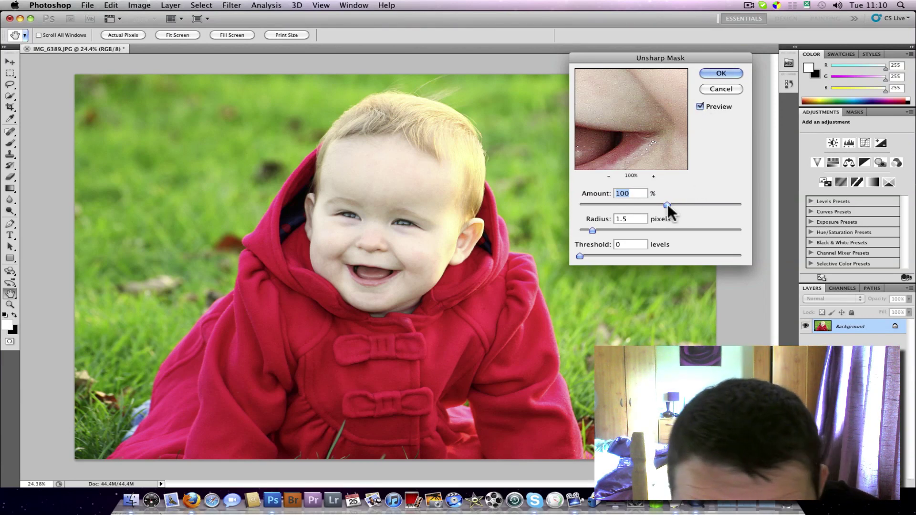
{"action": "left_click_drag", "start_coordinate": [668, 204], "coordinate": [649, 205]}
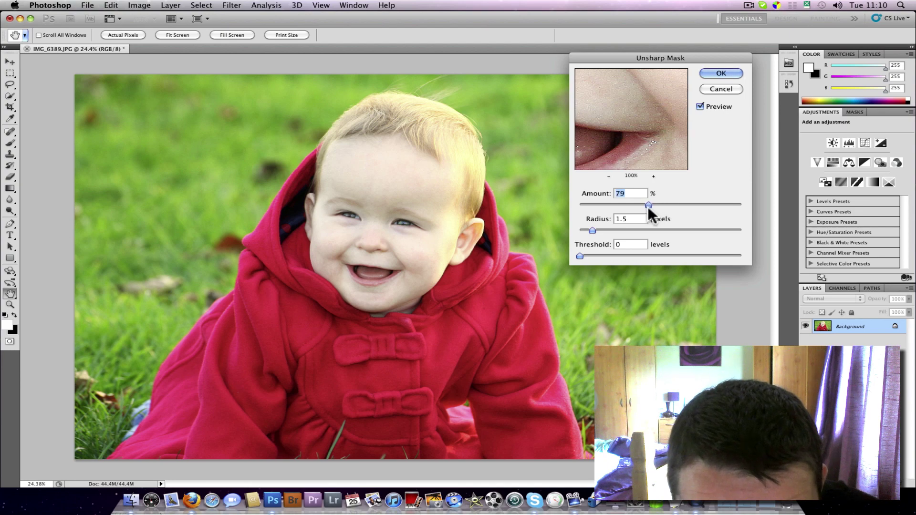
- Inspect the sharpening on the baby's eye with the preview off and on, and apply the Unsharp Mask
{"action": "left_click_drag", "start_coordinate": [665, 96], "coordinate": [611, 176]}
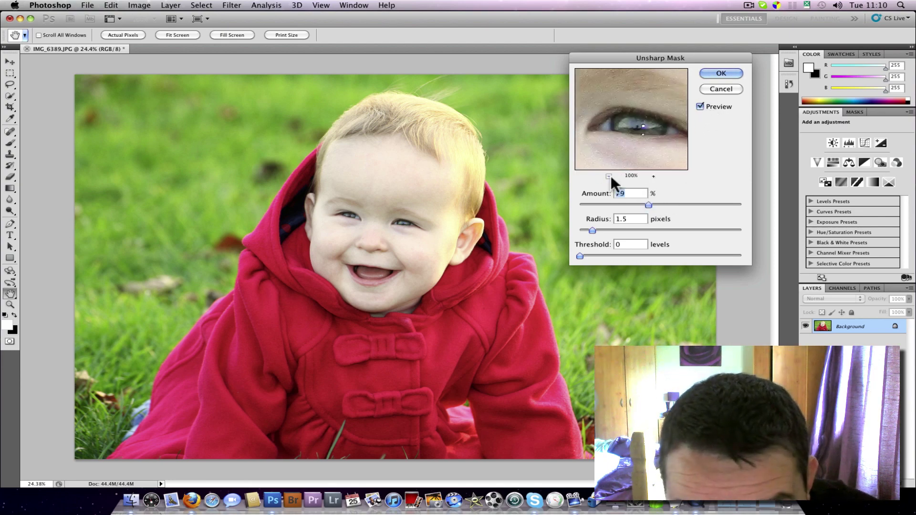
{"action": "left_click", "coordinate": [700, 106]}
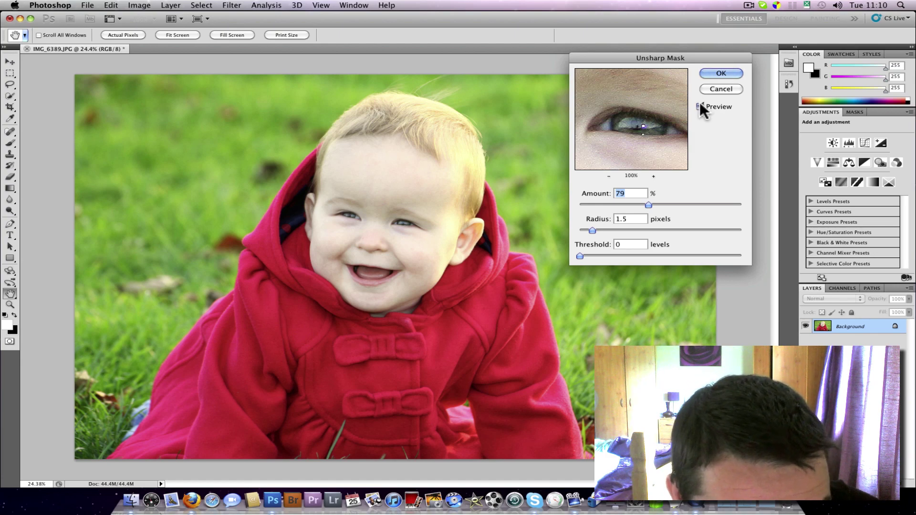
{"action": "left_click", "coordinate": [700, 105]}
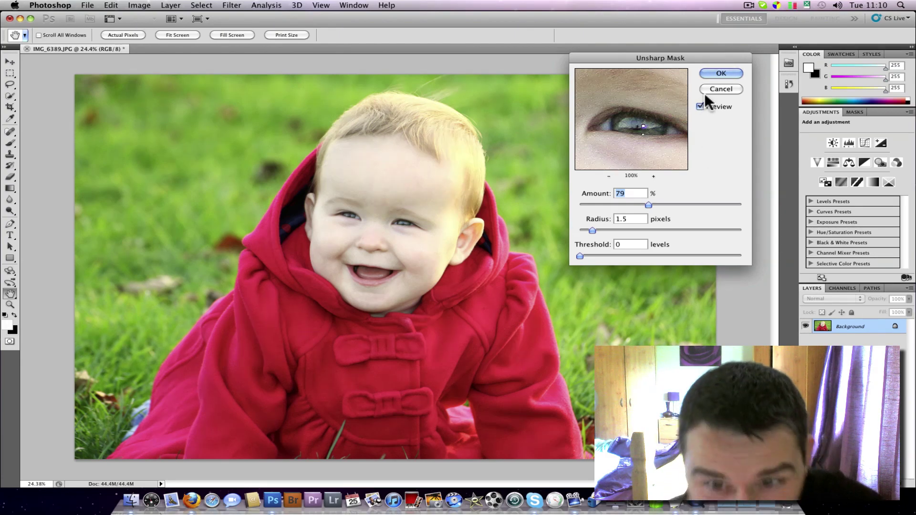
{"action": "left_click", "coordinate": [718, 73]}
{"action": "key", "text": "c"}
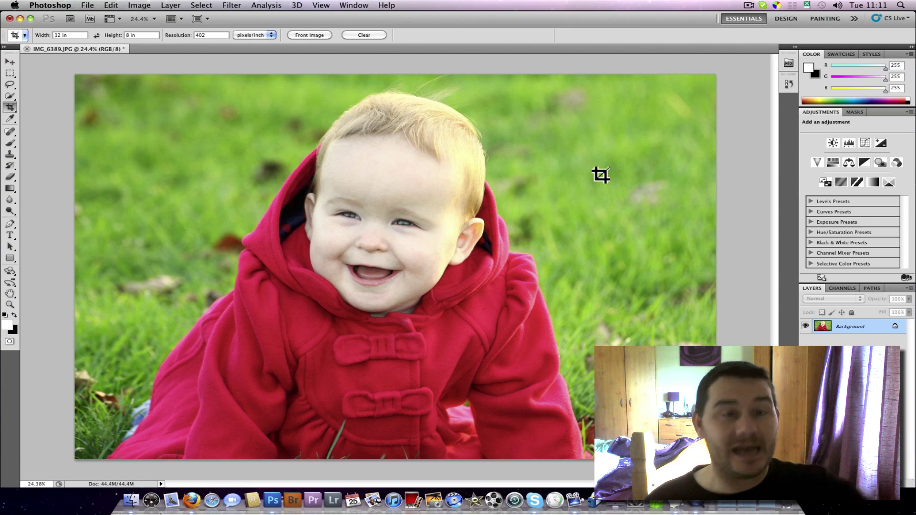
- Start a Convert to Profile conversion for the photo with Fuji_DP2_ProAm.icm as the destination profile
{"action": "left_click", "coordinate": [108, 5]}
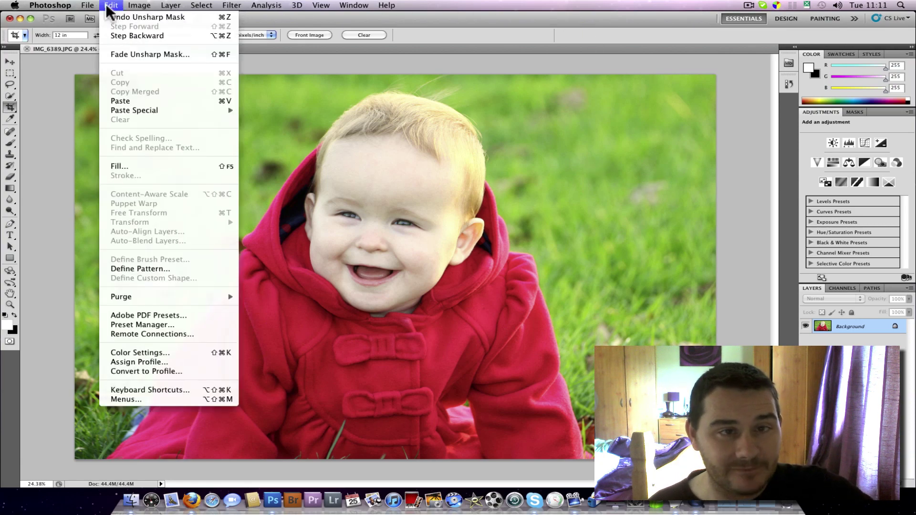
{"action": "left_click", "coordinate": [152, 371]}
{"action": "left_click", "coordinate": [595, 109]}
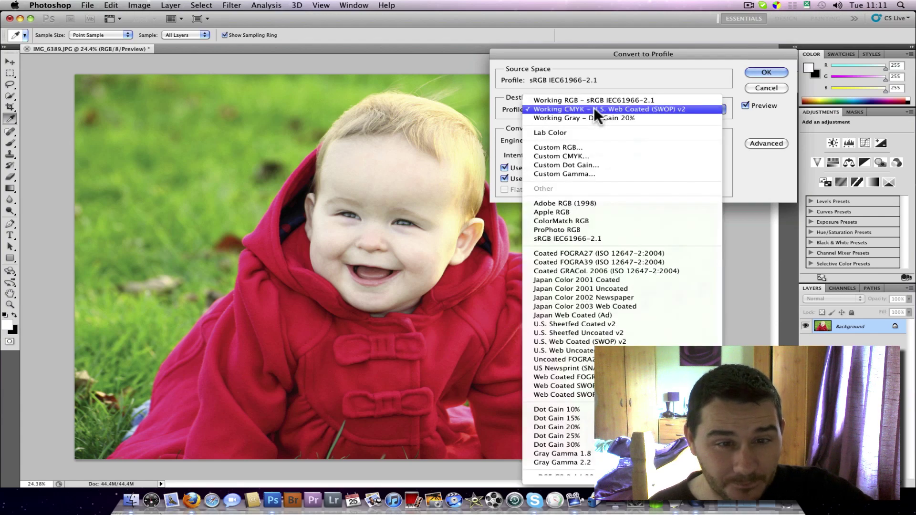
{"action": "scroll", "coordinate": [594, 408], "scroll_direction": "down", "scroll_amount": 5}
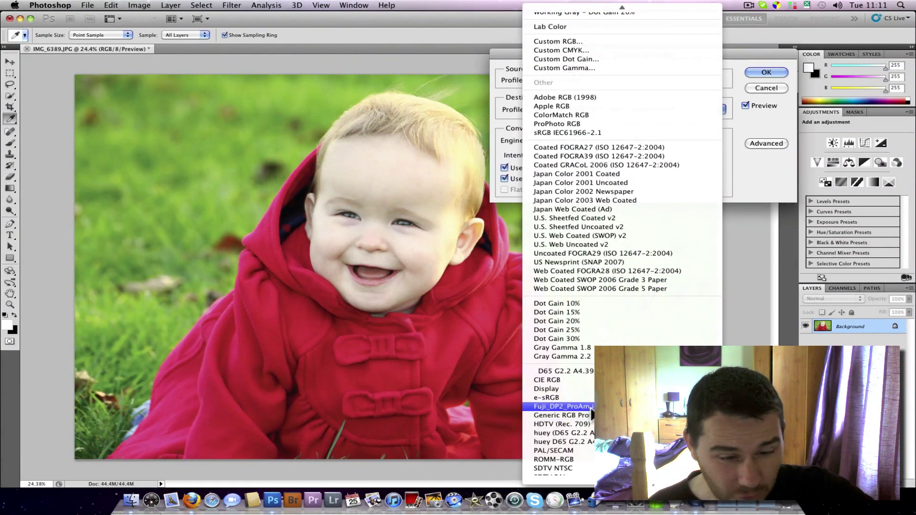
{"action": "left_click", "coordinate": [586, 408]}
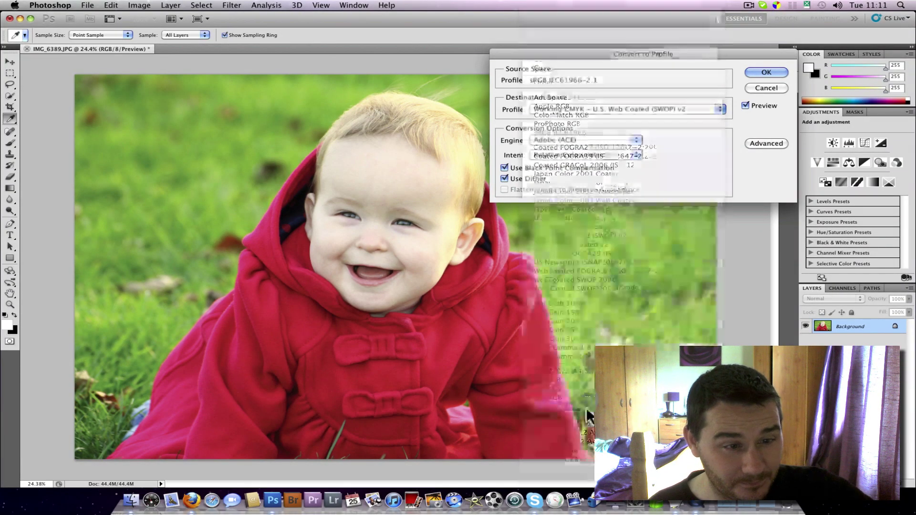
- Compare the photo's colours with the Fuji profile conversion preview off and on, ending with the preview on
{"action": "left_click", "coordinate": [746, 105]}
{"action": "left_click", "coordinate": [746, 105]}
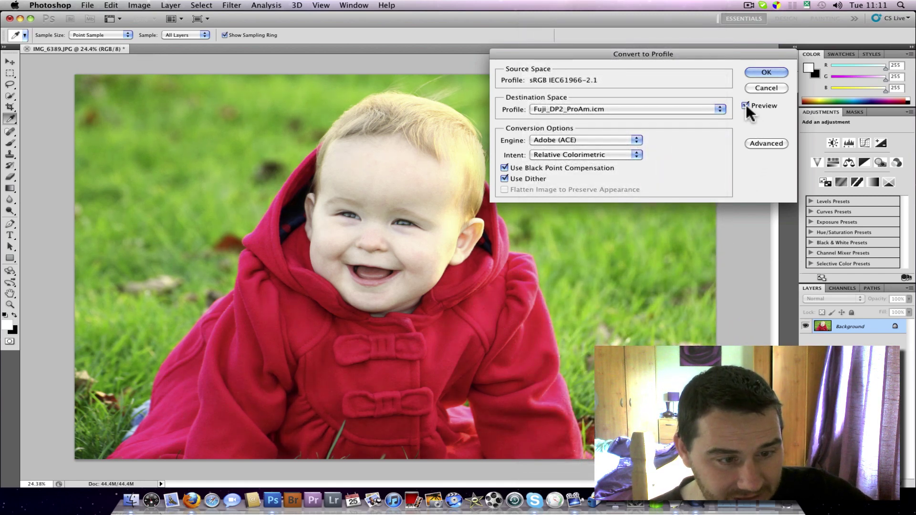
{"action": "left_click", "coordinate": [746, 105]}
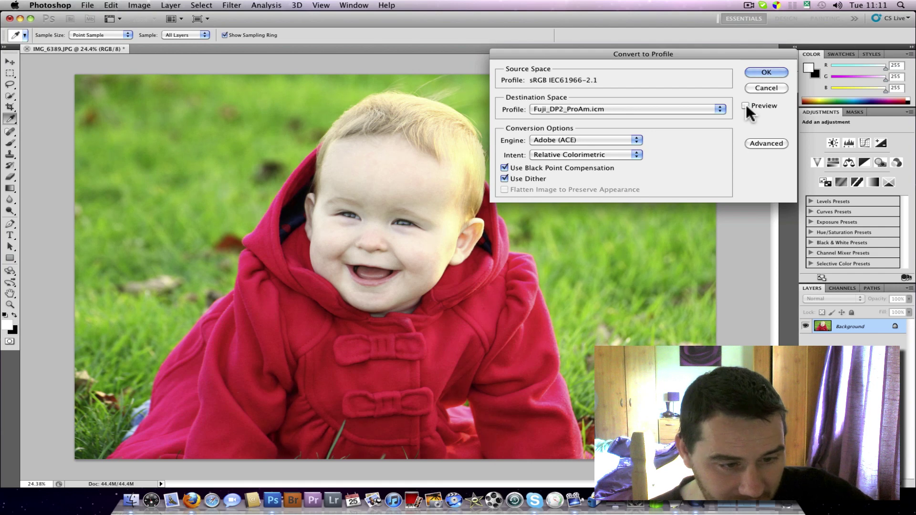
{"action": "left_click", "coordinate": [746, 105]}
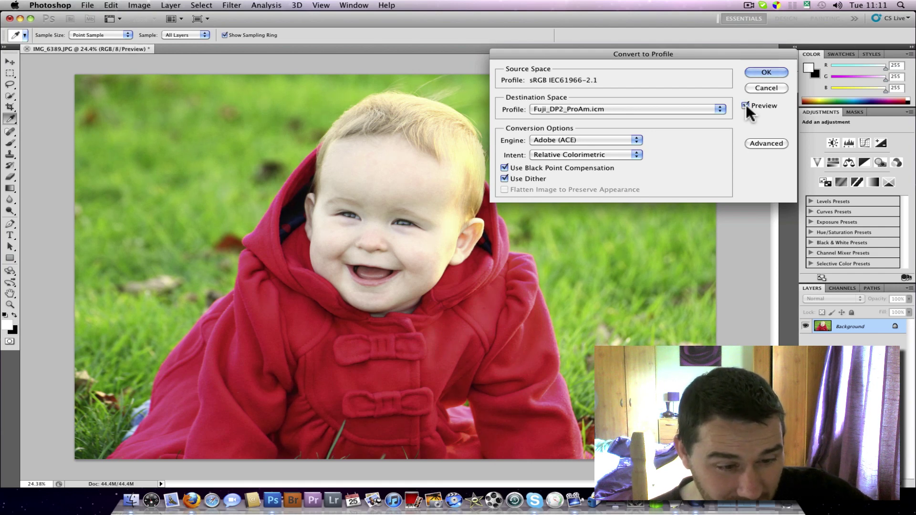
{"action": "left_click", "coordinate": [745, 105]}
{"action": "left_click", "coordinate": [746, 105]}
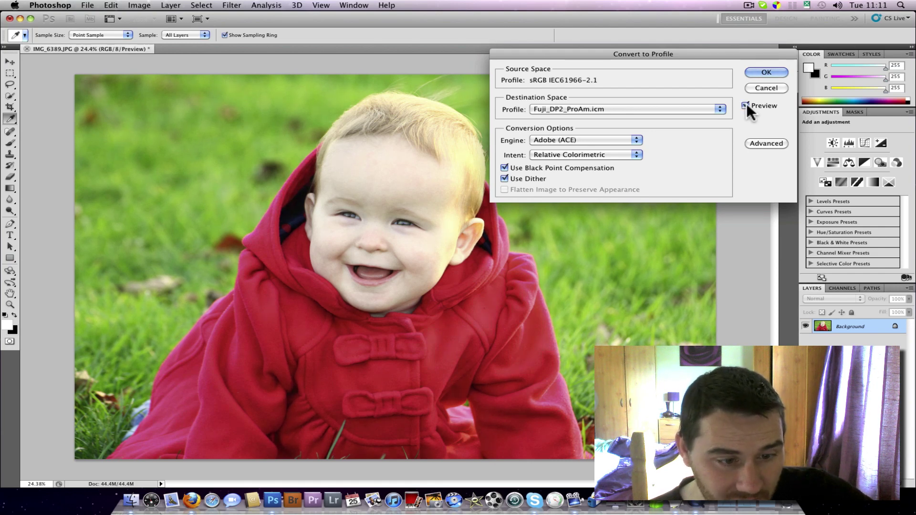
{"action": "left_click", "coordinate": [746, 105]}
{"action": "left_click", "coordinate": [745, 105]}
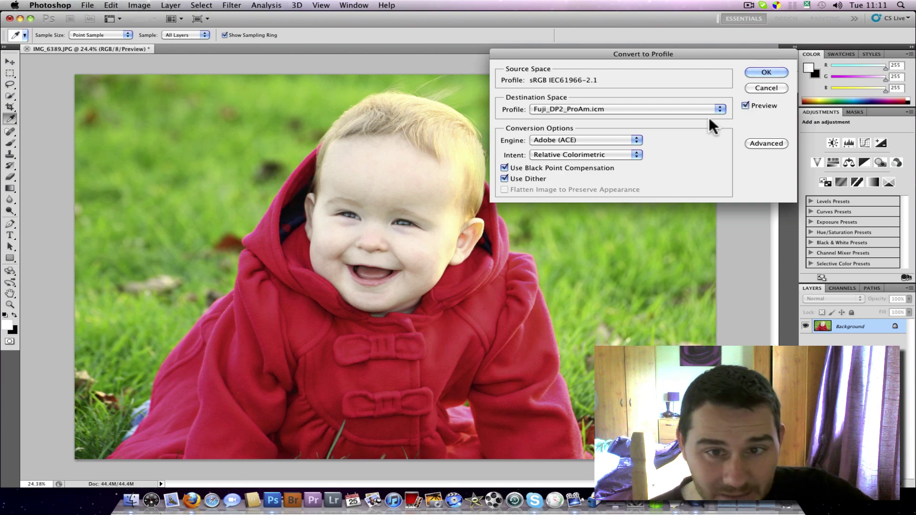
- Try the Perceptual rendering intent and compare the photo with the conversion preview off and on
{"action": "left_click", "coordinate": [622, 153]}
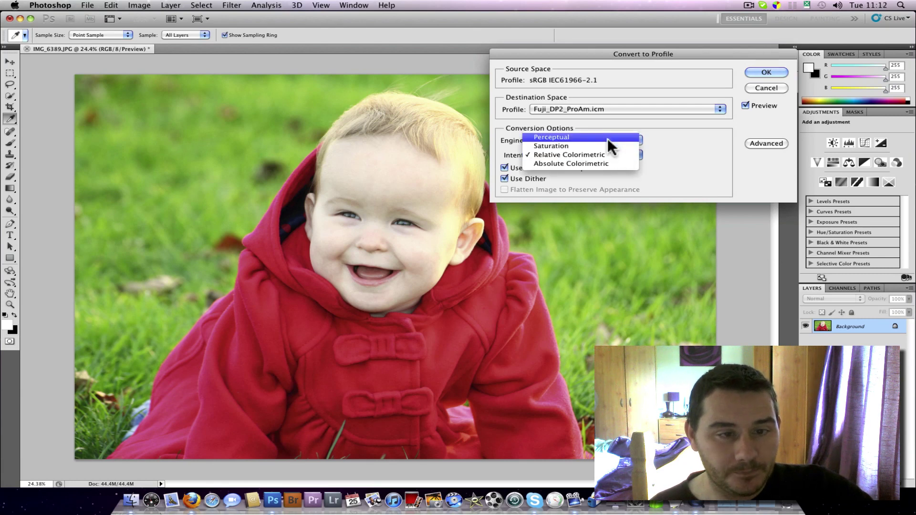
{"action": "left_click", "coordinate": [608, 138]}
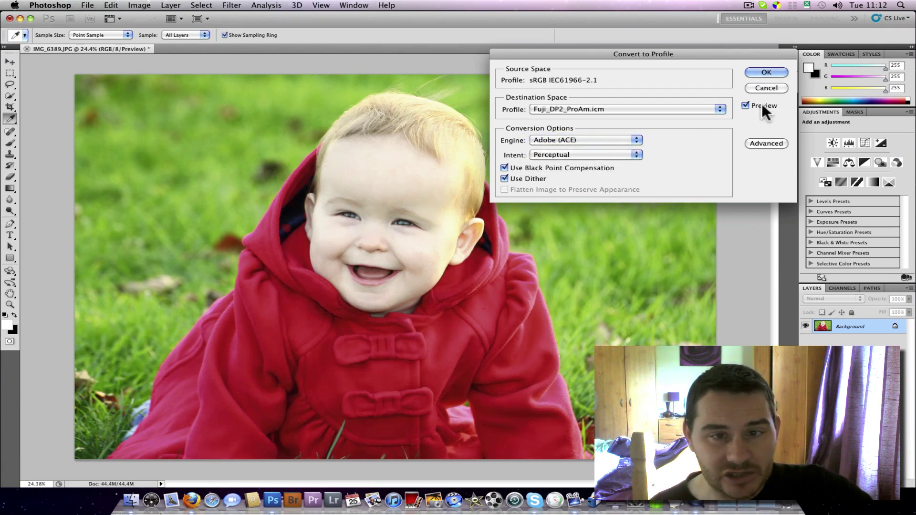
{"action": "left_click", "coordinate": [746, 105]}
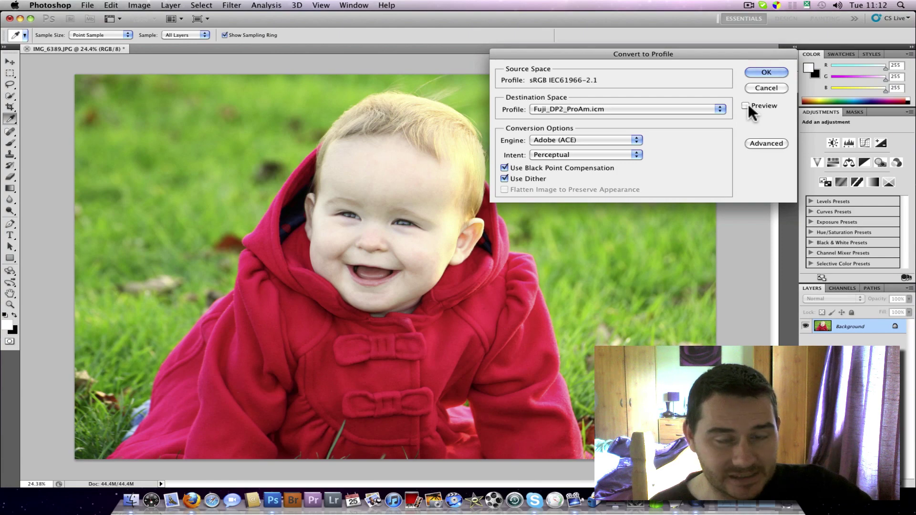
{"action": "left_click", "coordinate": [746, 105]}
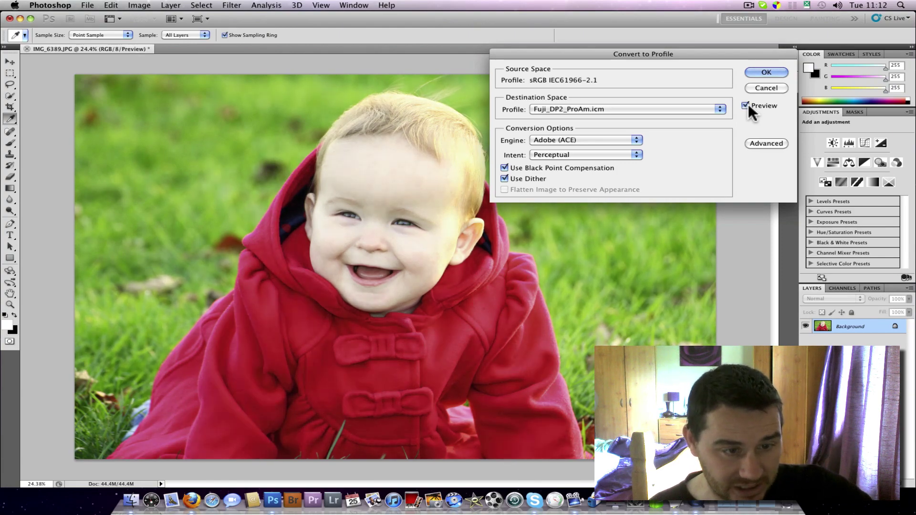
- Set the rendering intent to Relative Colorimetric, check it with the preview off and on, and apply the profile conversion
{"action": "left_click", "coordinate": [592, 154]}
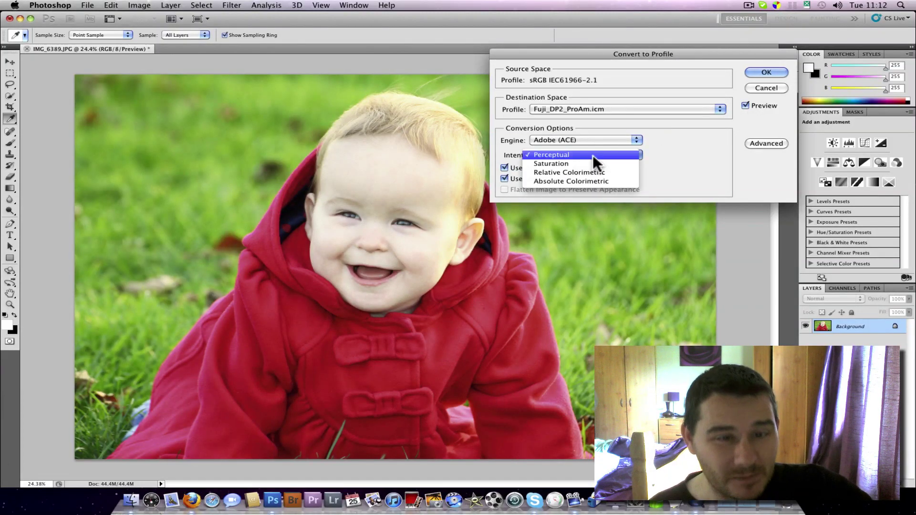
{"action": "left_click", "coordinate": [592, 172]}
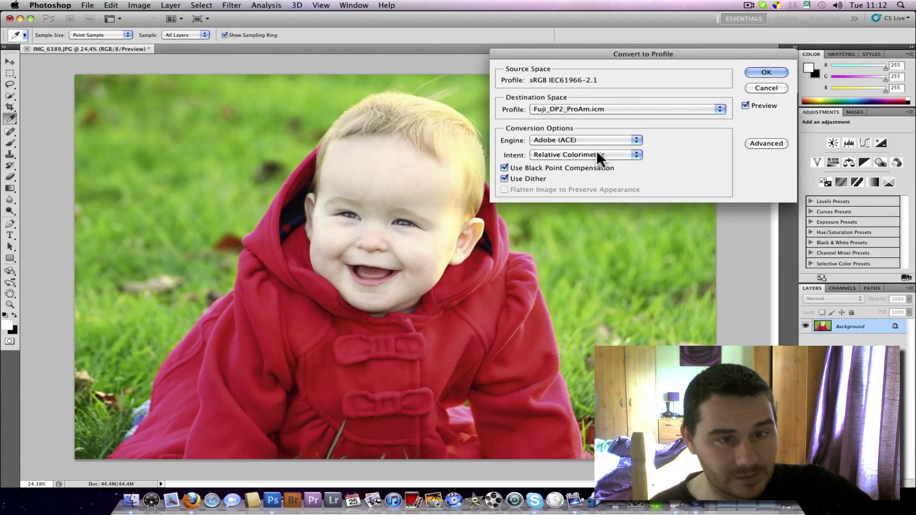
{"action": "left_click", "coordinate": [746, 106]}
{"action": "left_click", "coordinate": [746, 105]}
{"action": "left_click", "coordinate": [746, 106]}
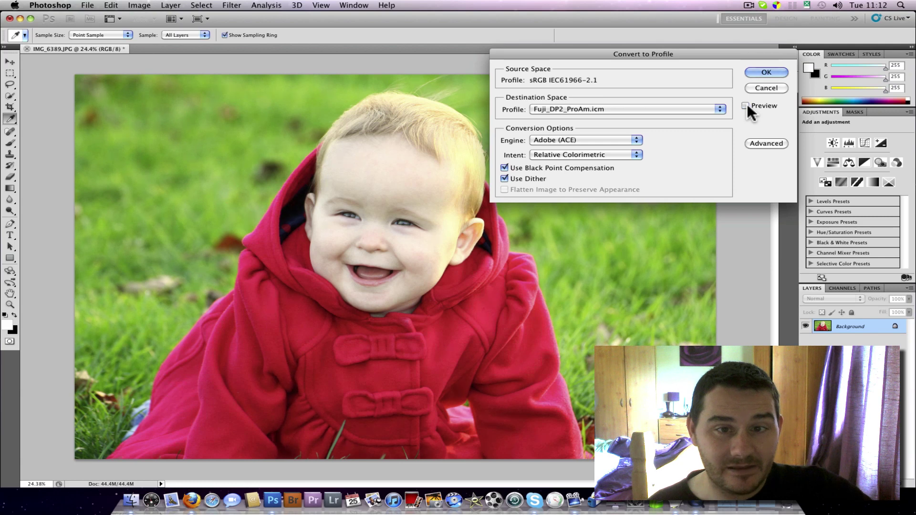
{"action": "left_click", "coordinate": [746, 105]}
{"action": "left_click", "coordinate": [765, 72]}
{"action": "key", "text": "c"}
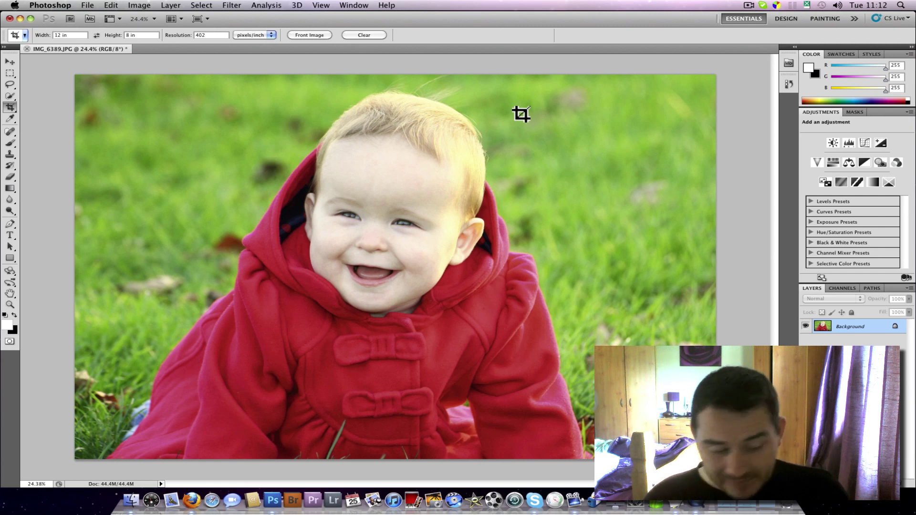
- Compare the converted photo with proof colours on and off, ending with proofing off
{"action": "key", "text": "super"}
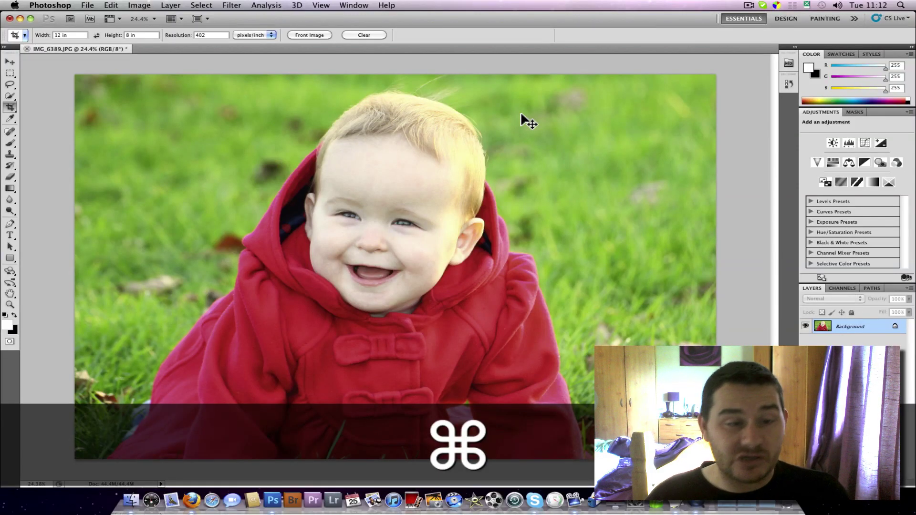
{"action": "key", "text": "super+y"}
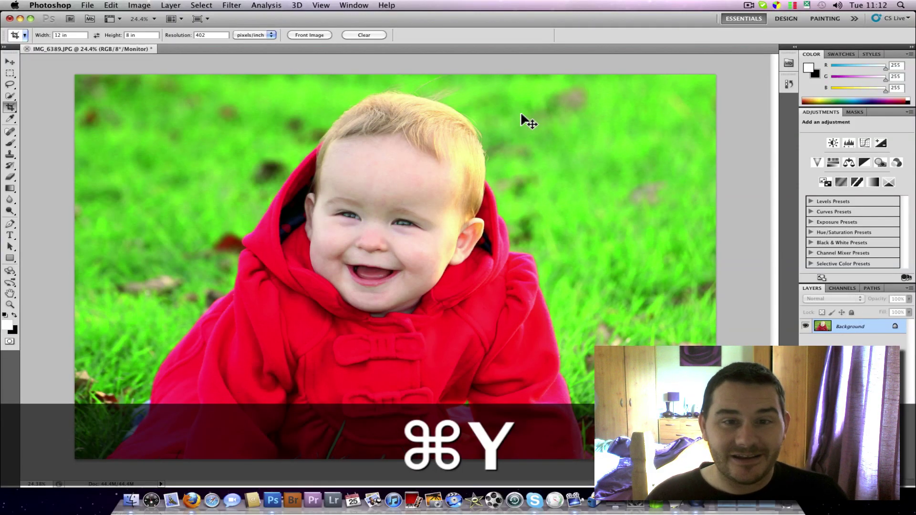
{"action": "key", "text": "super+y"}
{"action": "key", "text": "super+y"}
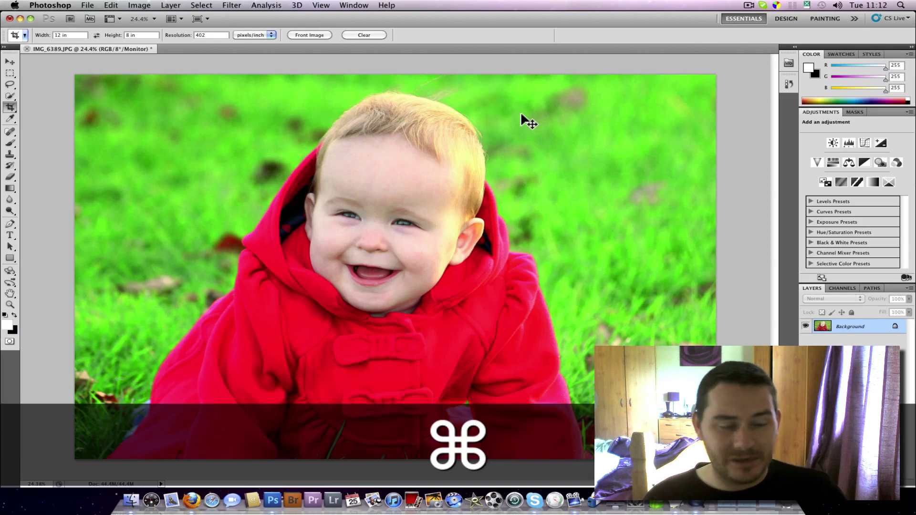
{"action": "key", "text": "super+y"}
{"action": "key", "text": "super+y"}
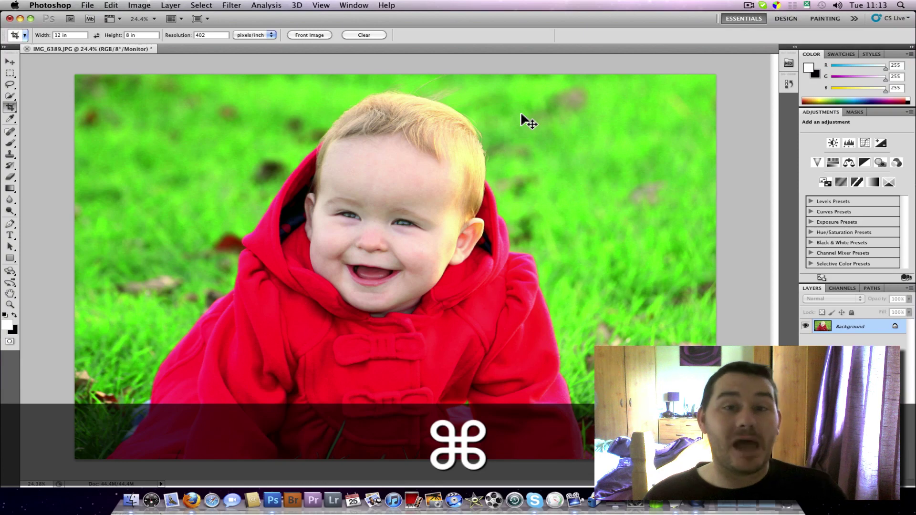
{"action": "key", "text": "super+y"}
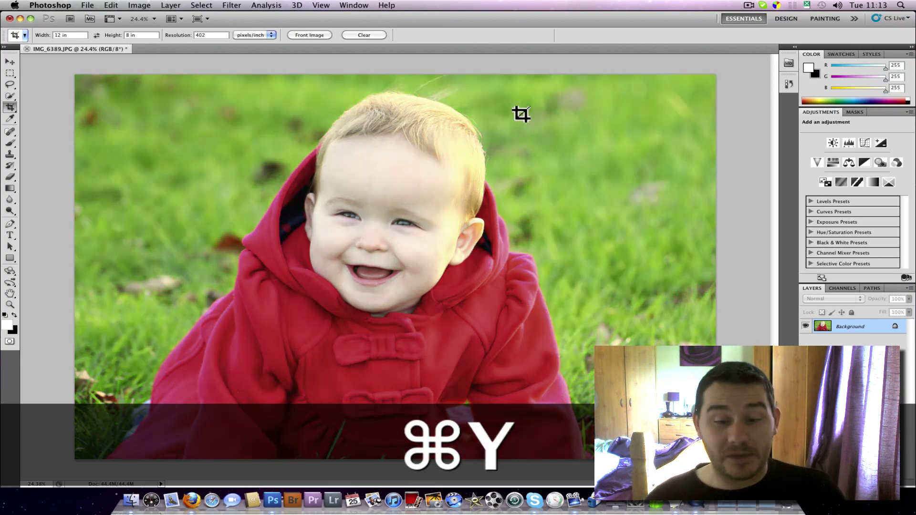